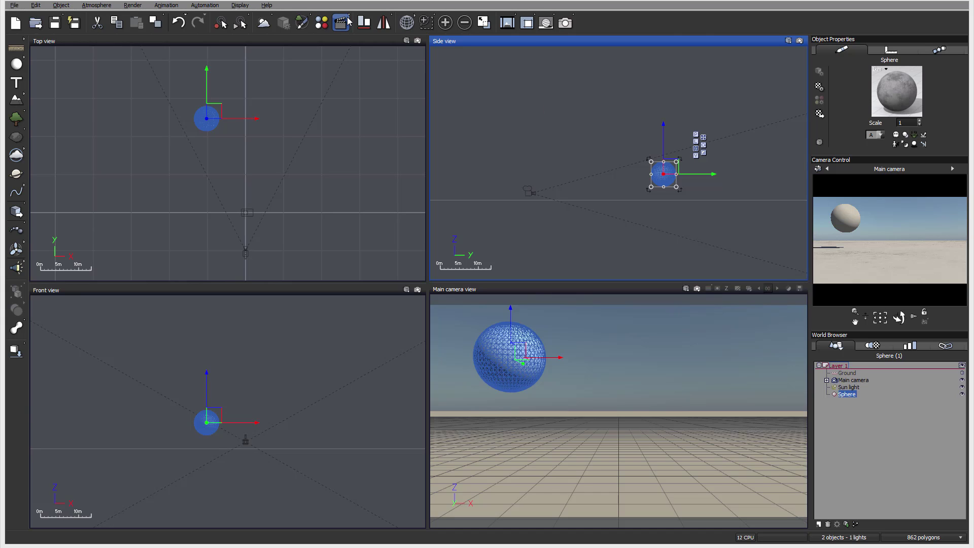
- Start the Sphere's Animation Setup Wizard, move it aside, and advance to the Type of Motion page
{"action": "left_click", "coordinate": [164, 6]}
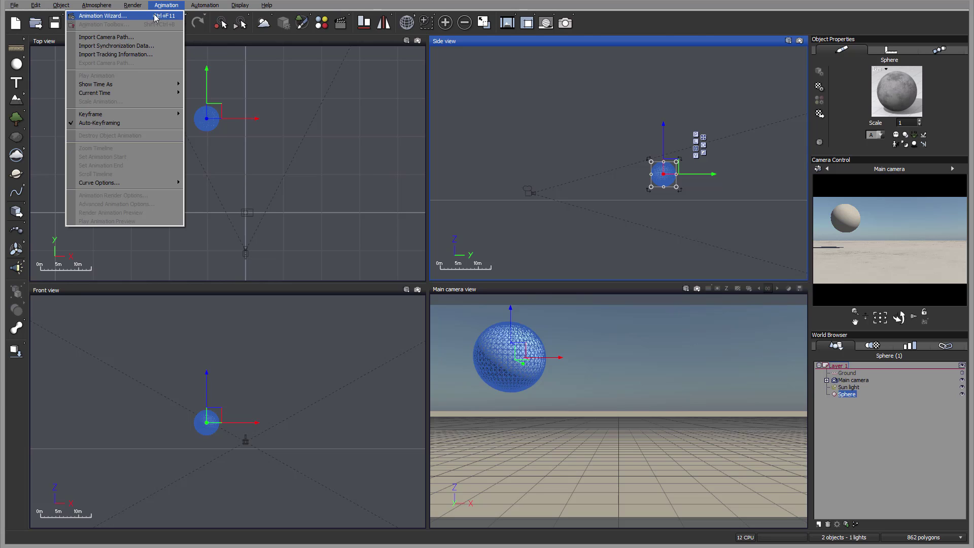
{"action": "left_click", "coordinate": [323, 42]}
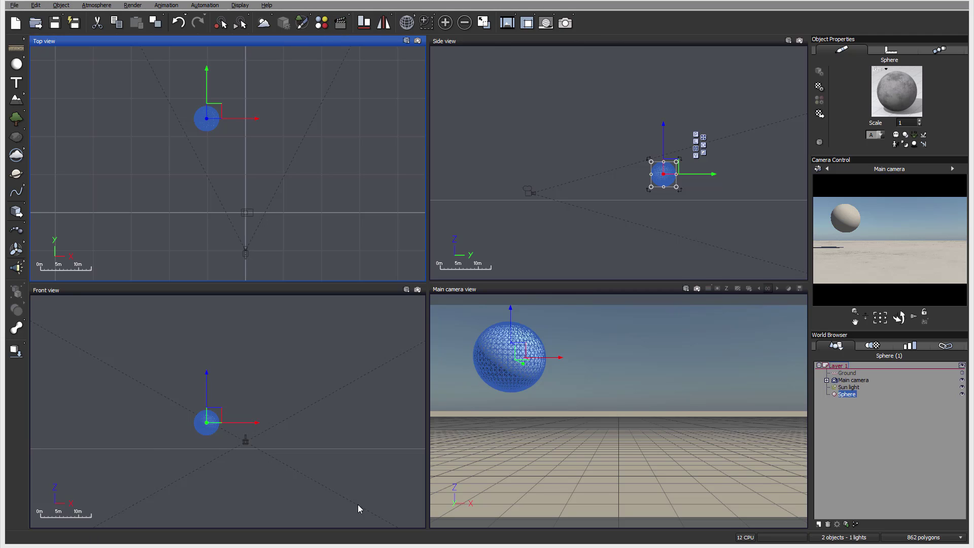
{"action": "left_click", "coordinate": [339, 23]}
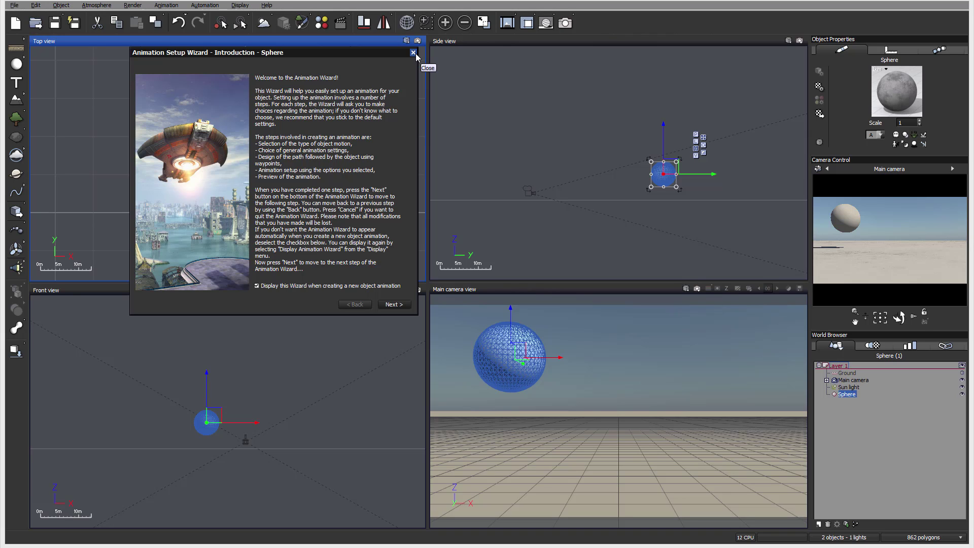
{"action": "left_click_drag", "start_coordinate": [351, 51], "coordinate": [415, 63]}
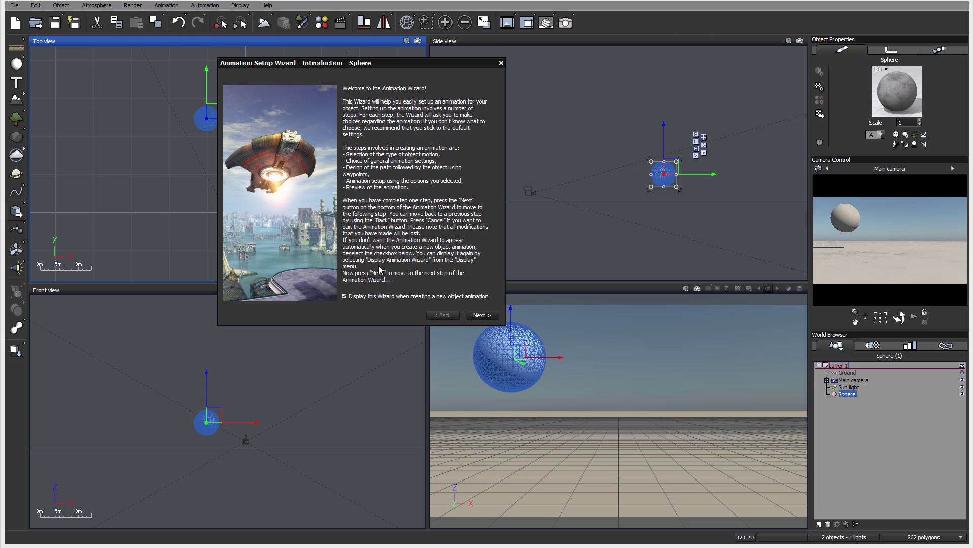
{"action": "left_click_drag", "start_coordinate": [372, 64], "coordinate": [423, 67]}
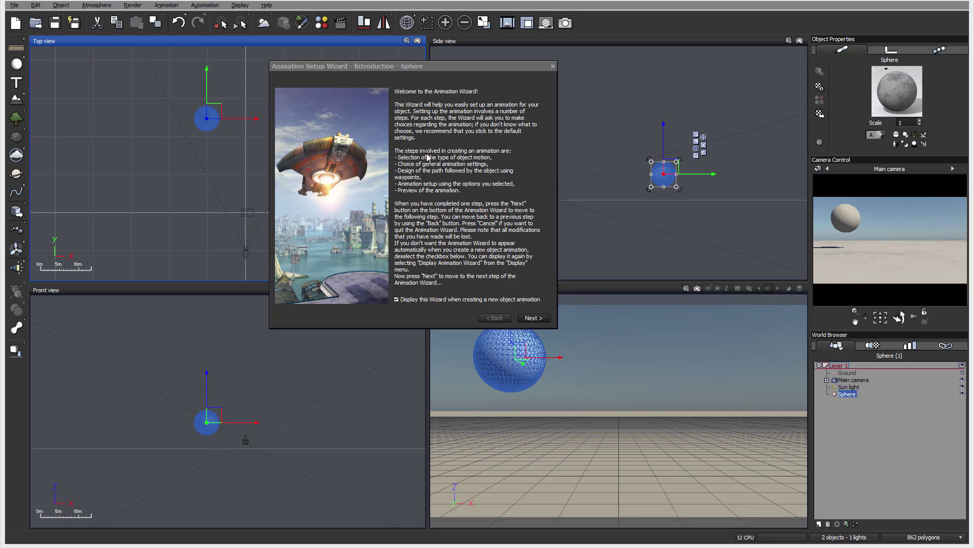
{"action": "left_click", "coordinate": [534, 318]}
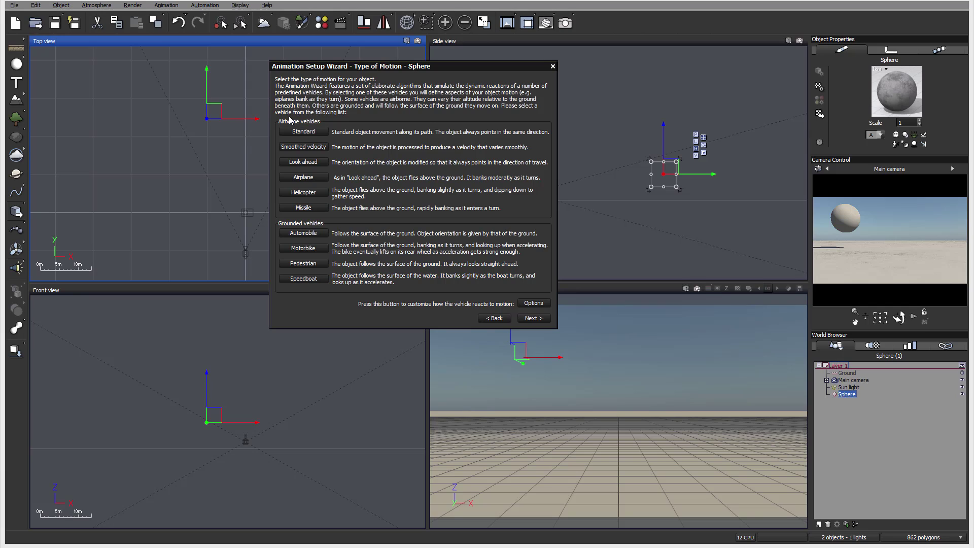
- Pick Standard then Airplane as the Sphere's motion, and bring up the airplane's Motion Options
{"action": "left_click", "coordinate": [300, 133]}
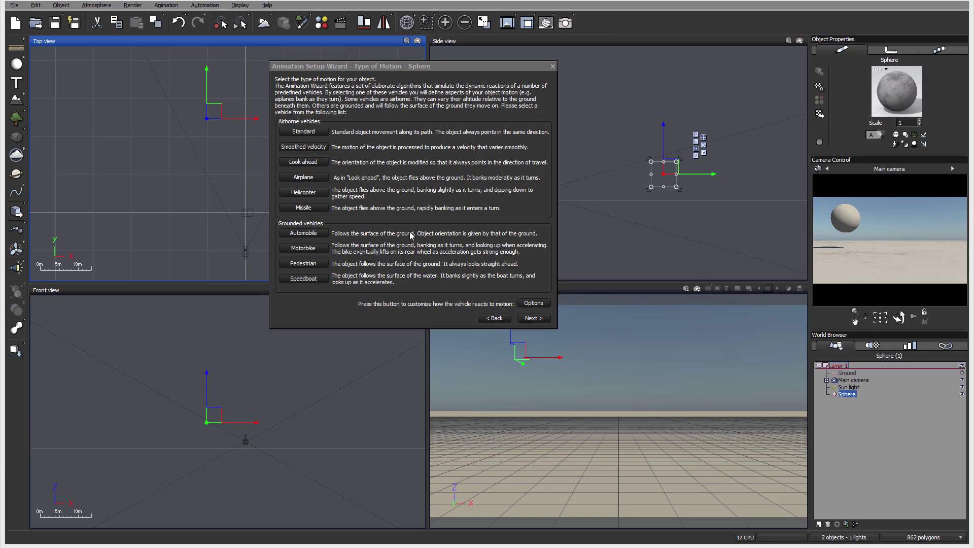
{"action": "left_click", "coordinate": [319, 180]}
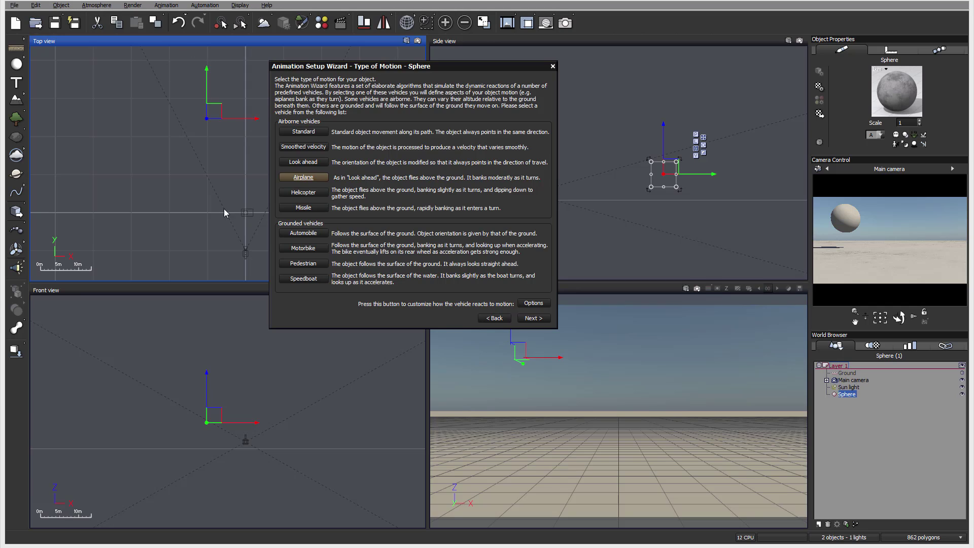
{"action": "left_click", "coordinate": [534, 303]}
- Review the Airplane Motion Options (roll sensitivity 0.3, anticipation 0.25s) and close them unchanged
{"action": "left_click_drag", "start_coordinate": [585, 254], "coordinate": [594, 185]}
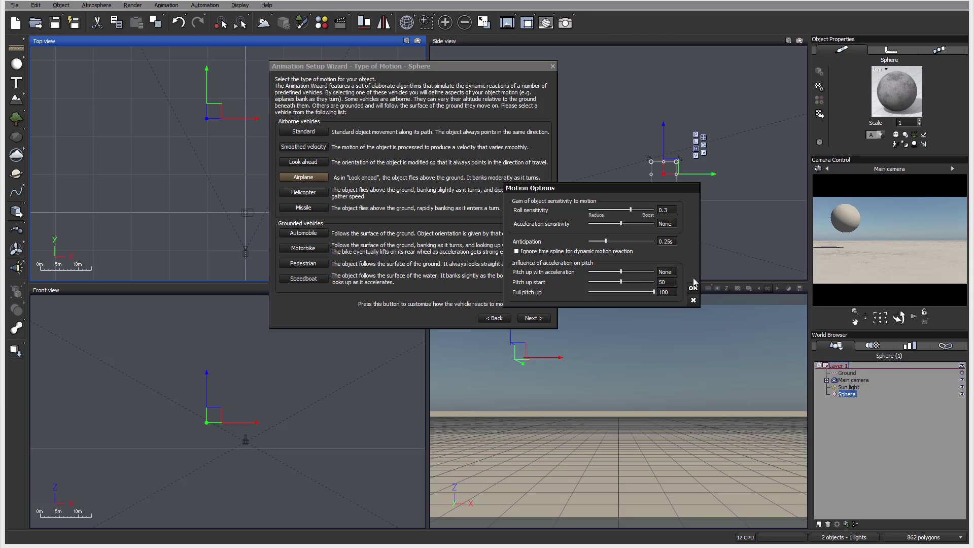
{"action": "left_click", "coordinate": [693, 301]}
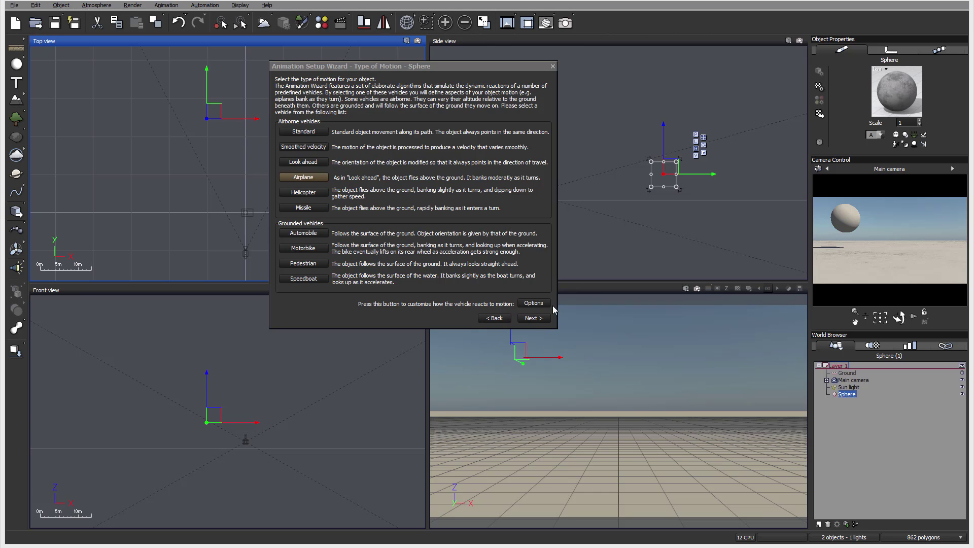
- Advance to Global Animation Settings, showing Once, -Y axis and Constant velocity
{"action": "left_click", "coordinate": [534, 318]}
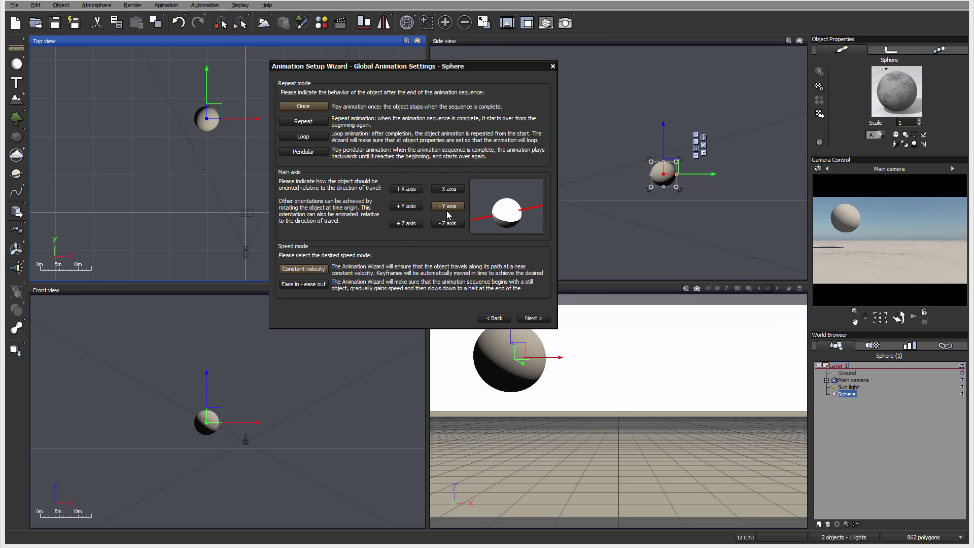
{"action": "left_click_drag", "start_coordinate": [412, 70], "coordinate": [565, 73]}
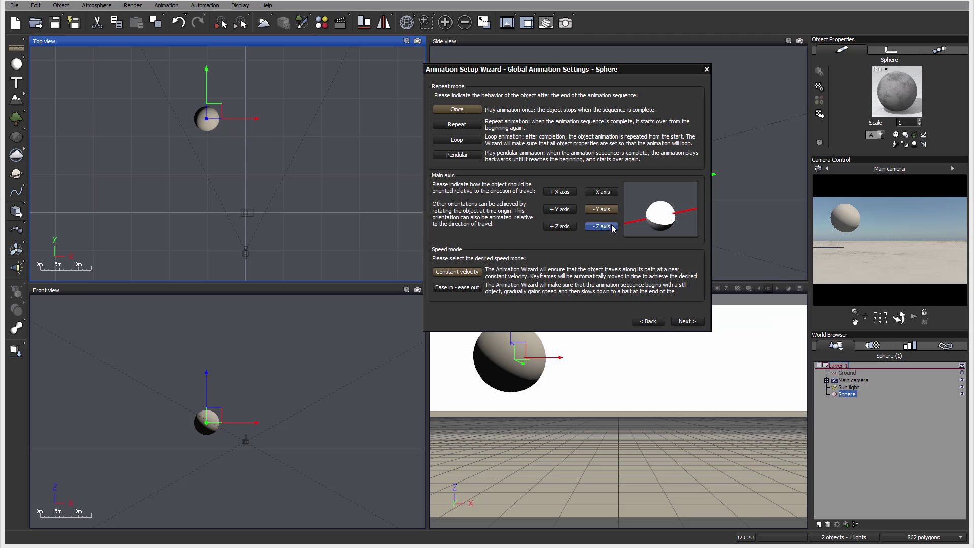
- Change the speed mode from Constant velocity to Ease in - ease out
{"action": "left_click_drag", "start_coordinate": [586, 69], "coordinate": [475, 62]}
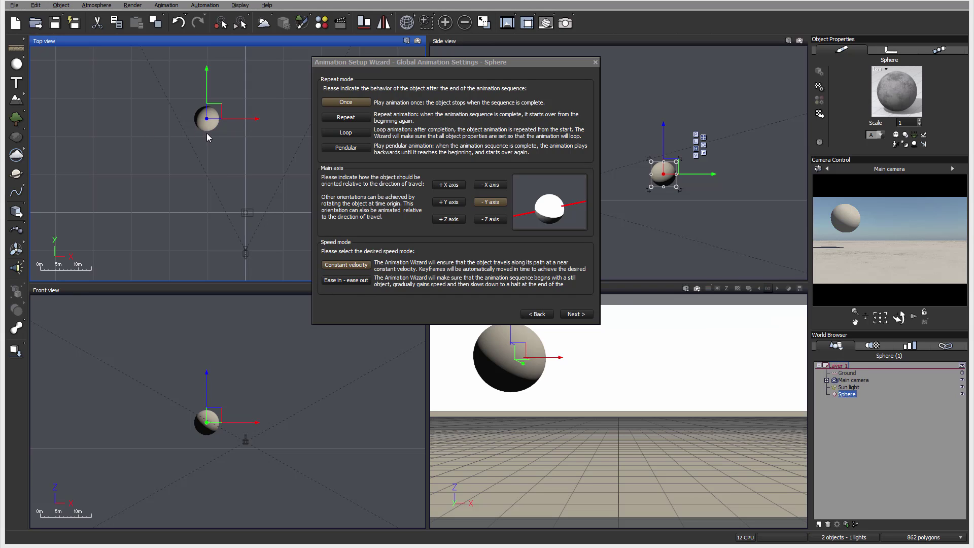
{"action": "left_click", "coordinate": [359, 281]}
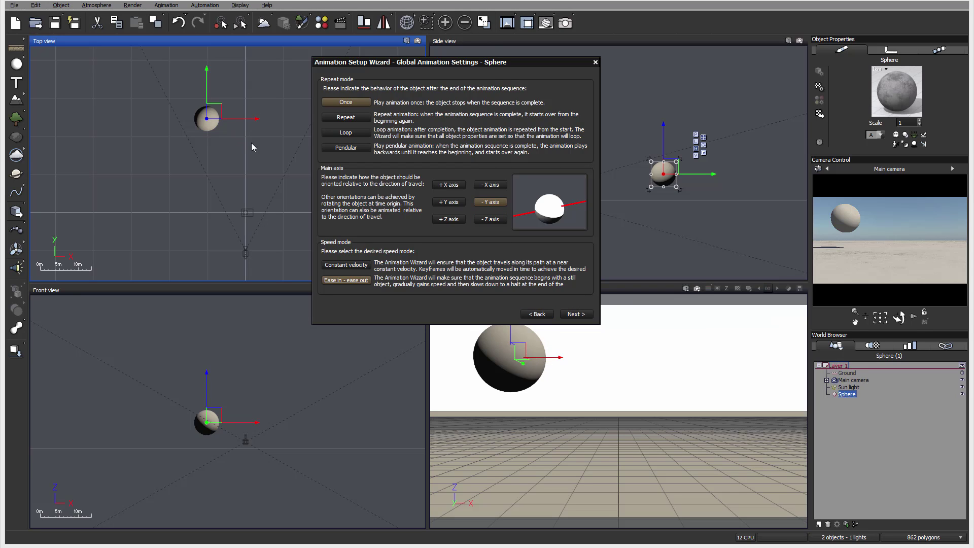
- Enable vibration on the Advanced Effects page at 10Hz frequency and 500 overall intensity
{"action": "left_click", "coordinate": [581, 314]}
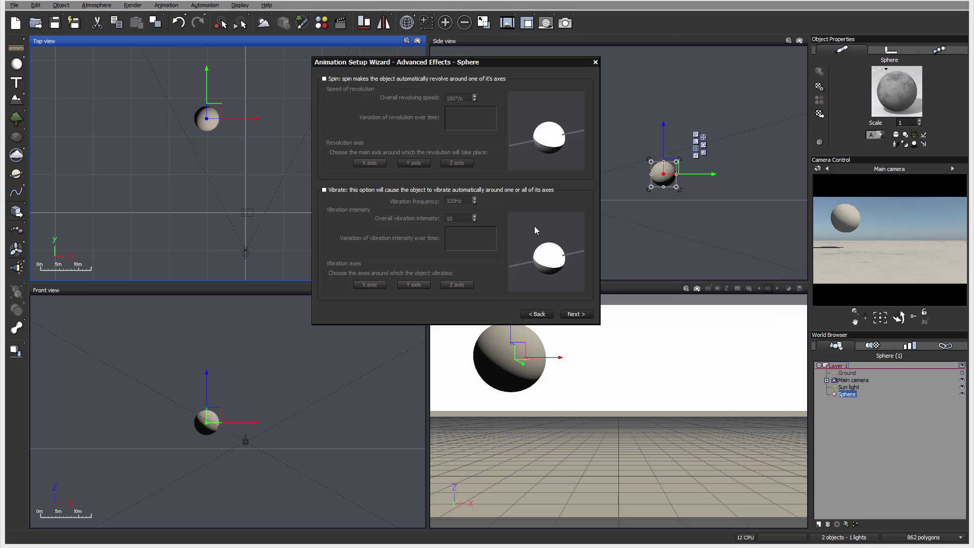
{"action": "left_click", "coordinate": [324, 190]}
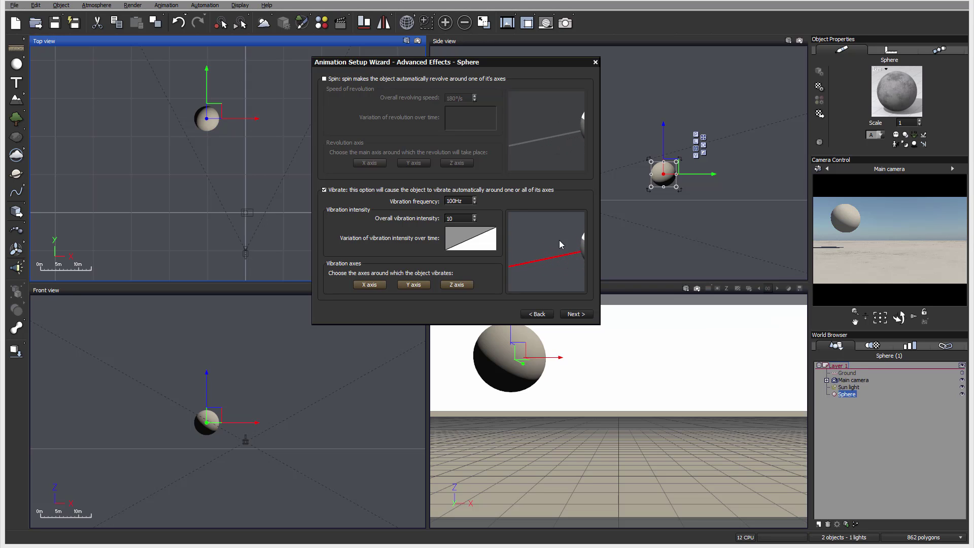
{"action": "double_click", "coordinate": [459, 219]}
{"action": "type", "text": "0"}
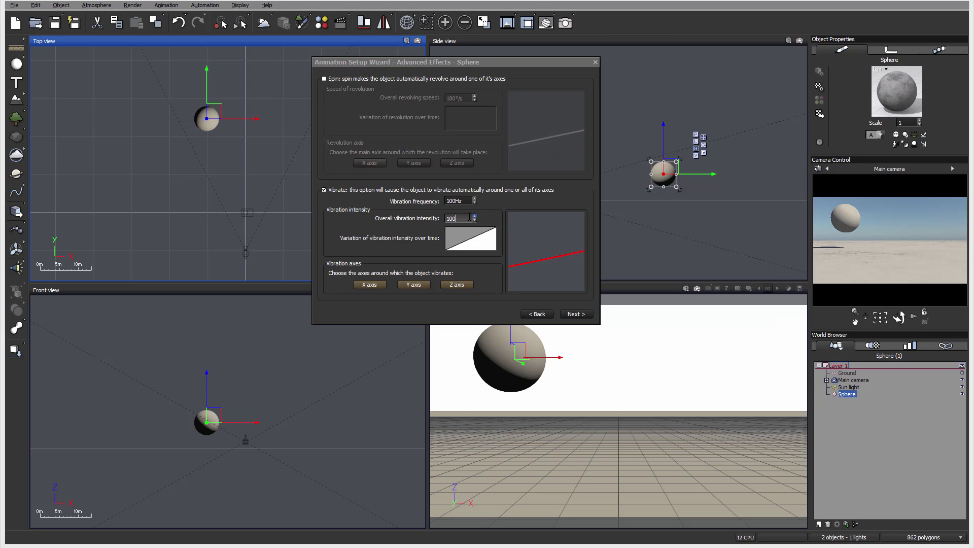
{"action": "double_click", "coordinate": [469, 200]}
{"action": "type", "text": "20"}
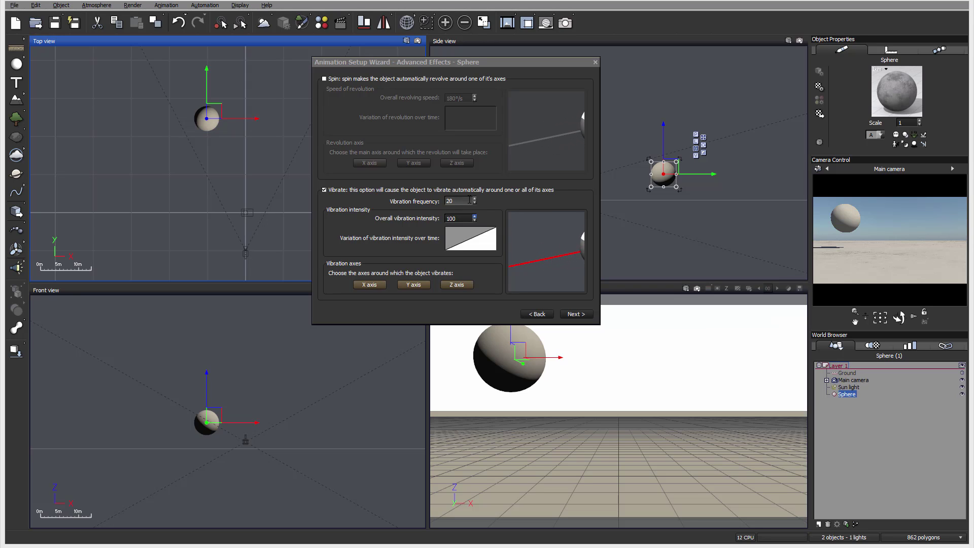
{"action": "left_click", "coordinate": [455, 217]}
{"action": "left_click", "coordinate": [520, 204]}
{"action": "left_click", "coordinate": [459, 200]}
{"action": "left_click", "coordinate": [457, 217]}
{"action": "type", "text": "500"}
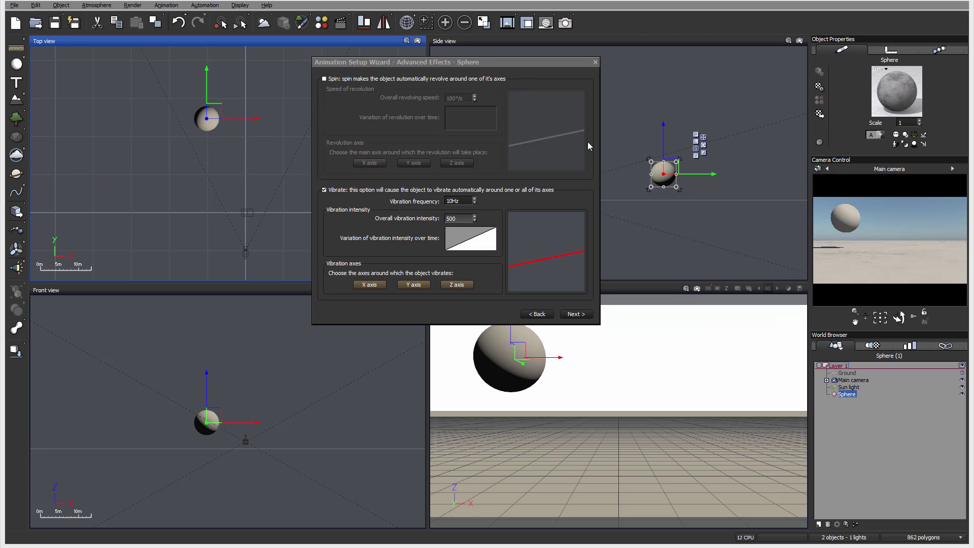
{"action": "left_click", "coordinate": [576, 314]}
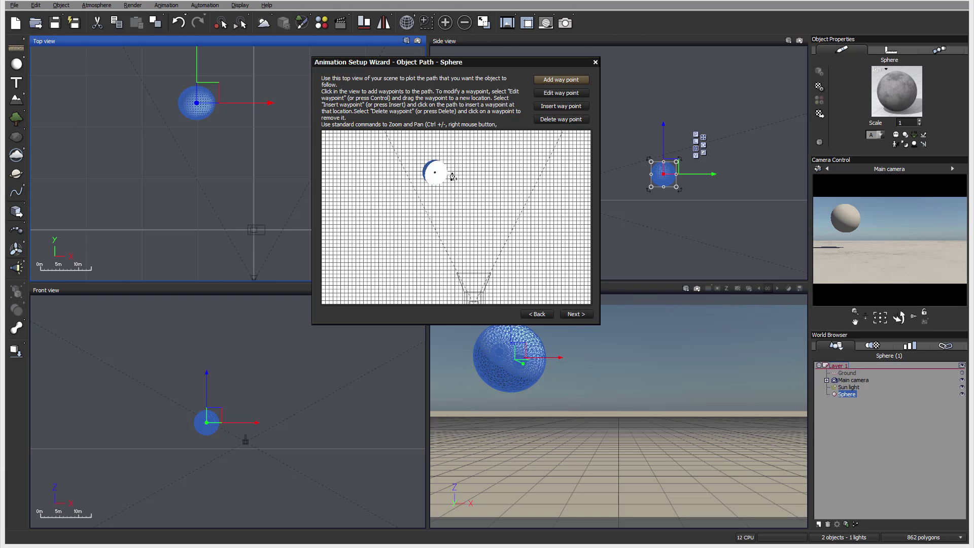
- Plot a seven-waypoint loop around the sphere on the top-view grid
{"action": "left_click", "coordinate": [467, 148]}
{"action": "left_click", "coordinate": [514, 147]}
{"action": "left_click", "coordinate": [531, 172]}
{"action": "left_click", "coordinate": [506, 202]}
{"action": "left_click", "coordinate": [461, 213]}
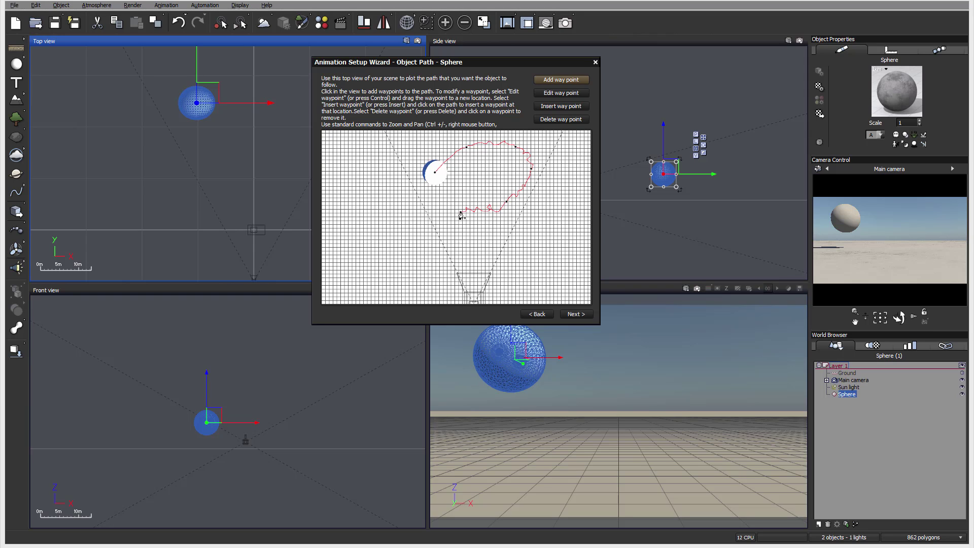
{"action": "left_click", "coordinate": [420, 189]}
{"action": "left_click", "coordinate": [440, 141]}
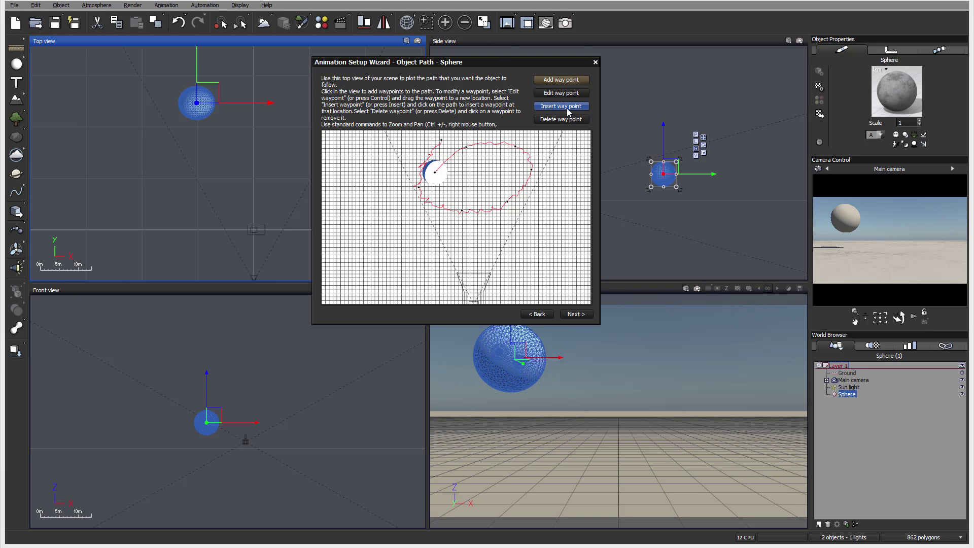
{"action": "left_click", "coordinate": [577, 314]}
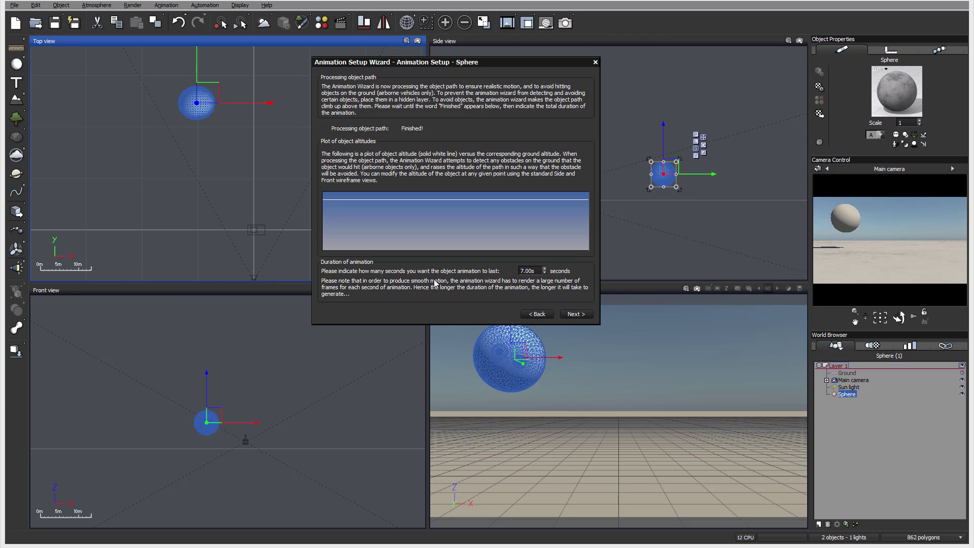
- Change the animation duration from 7 to 5 seconds and continue to the wireframe preview
{"action": "left_click_drag", "start_coordinate": [537, 270], "coordinate": [520, 270]}
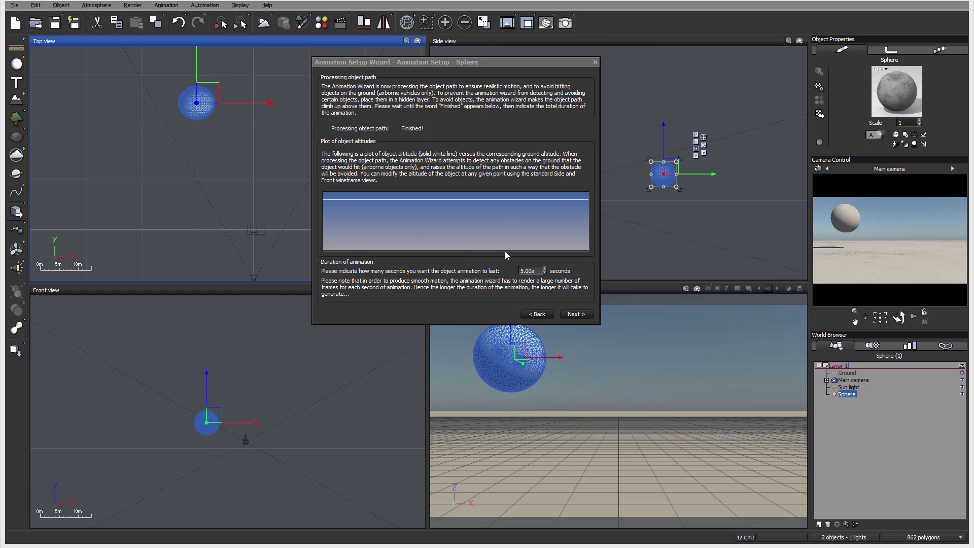
{"action": "type", "text": "5"}
{"action": "left_click", "coordinate": [577, 316]}
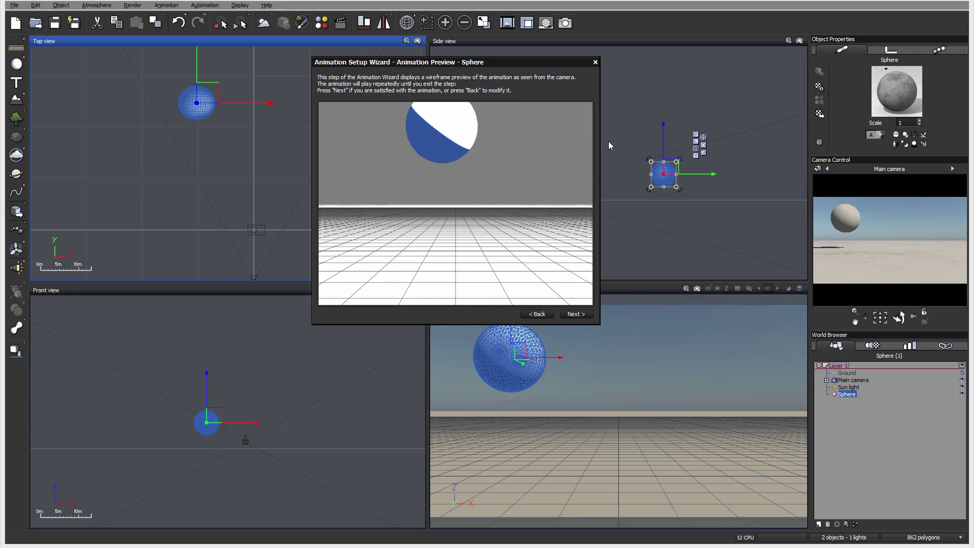
- Step past the preview to the Conclusion page and finish the wizard
{"action": "left_click", "coordinate": [576, 314]}
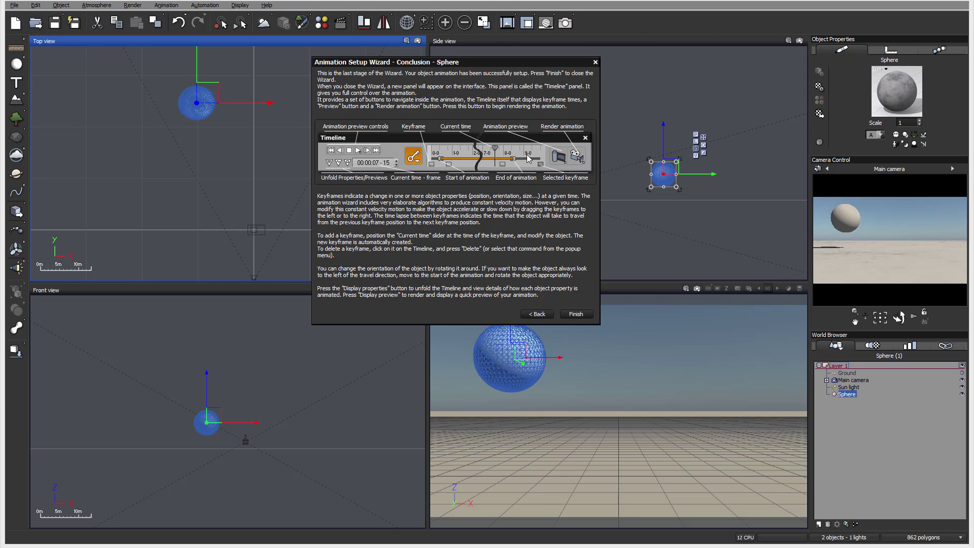
{"action": "left_click", "coordinate": [576, 313]}
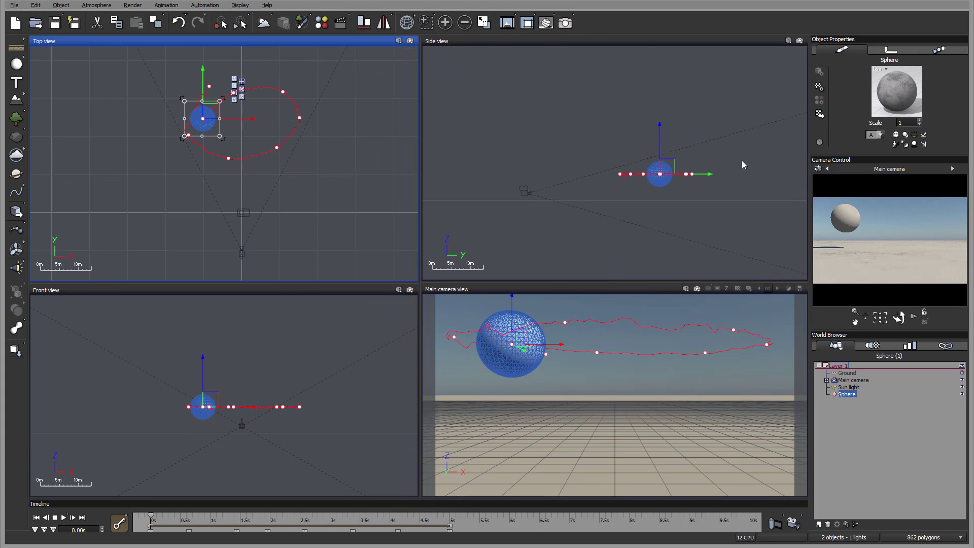
- Play the sphere's animation in the Main camera view, stop it at 3.94s, and open Render Options
{"action": "left_click", "coordinate": [574, 285]}
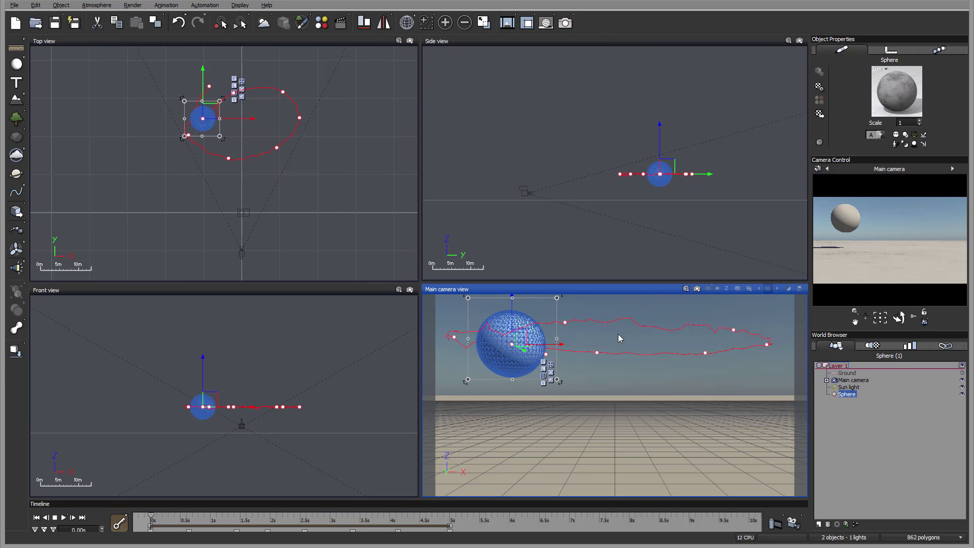
{"action": "left_click", "coordinate": [63, 517]}
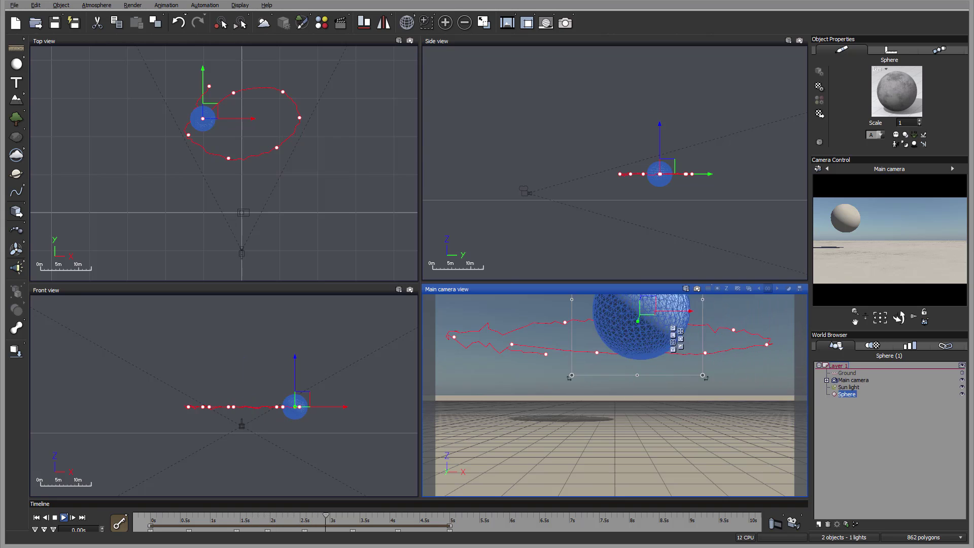
{"action": "key", "text": "space"}
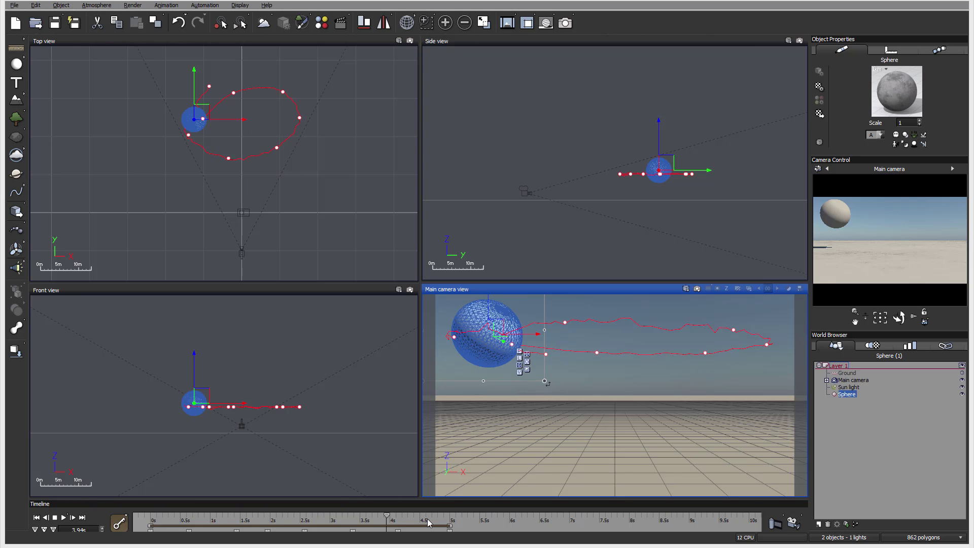
{"action": "left_click", "coordinate": [565, 23]}
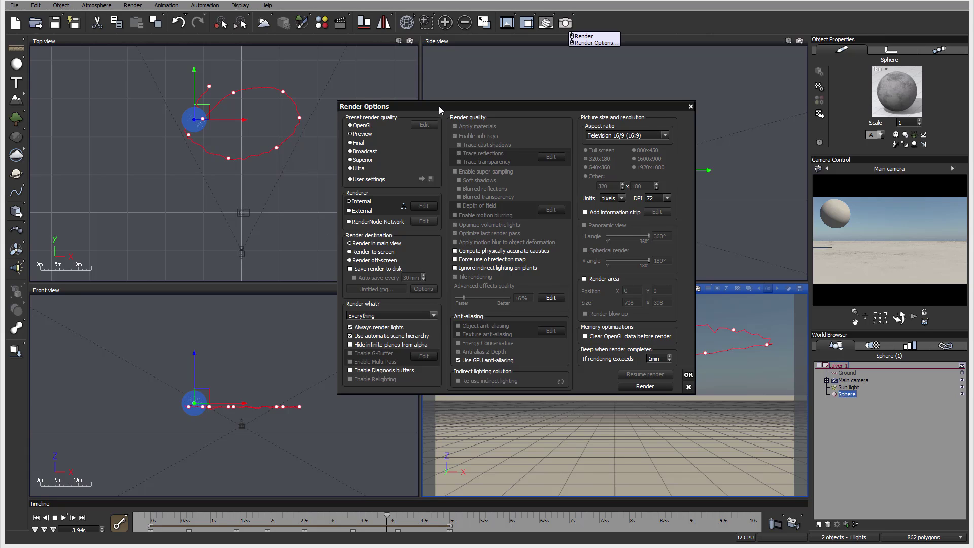
- Try the Broadcast render quality preset, then cancel out of Render Options without applying it
{"action": "left_click_drag", "start_coordinate": [439, 105], "coordinate": [444, 86]}
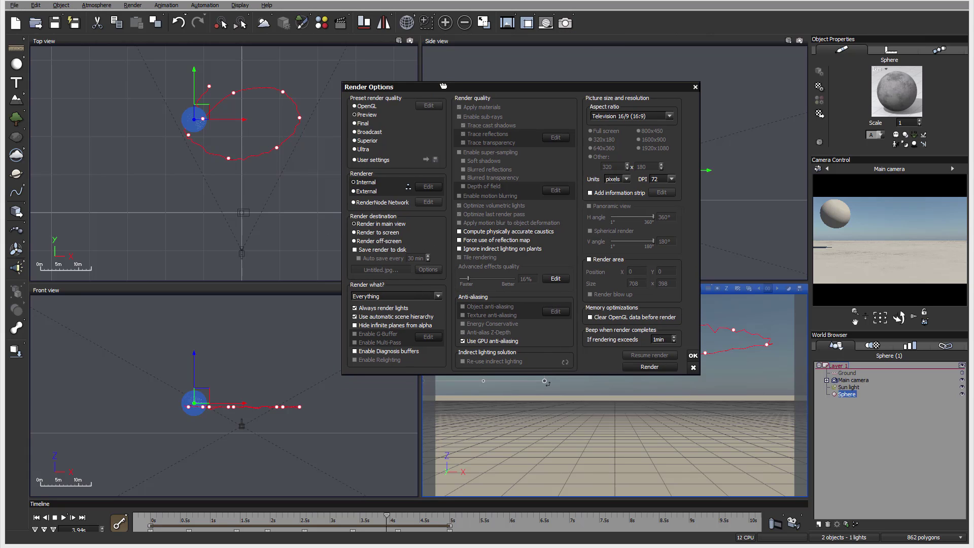
{"action": "left_click", "coordinate": [369, 132]}
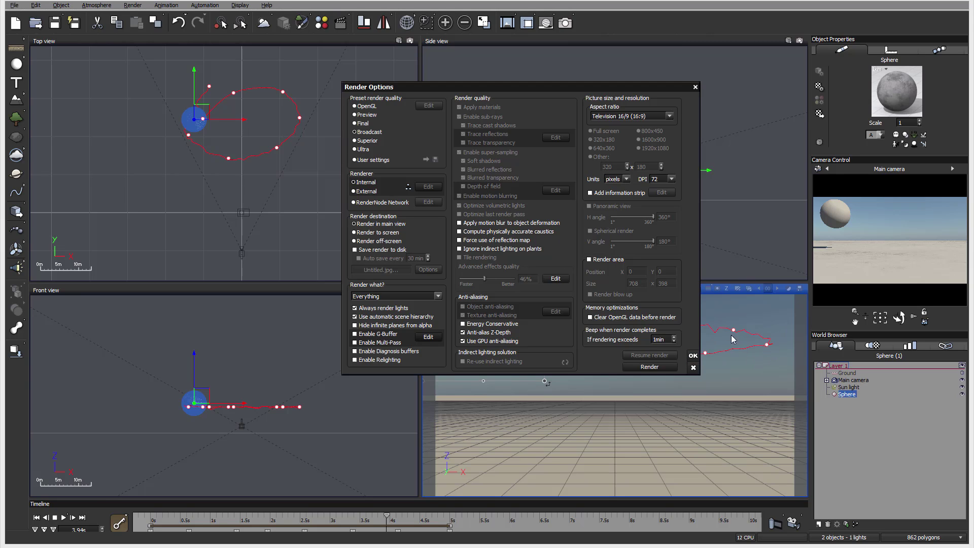
{"action": "mouse_move", "coordinate": [488, 90]}
{"action": "left_mouse_down"}
{"action": "mouse_move", "coordinate": [401, 76]}
{"action": "mouse_move", "coordinate": [475, 76]}
{"action": "left_mouse_up"}
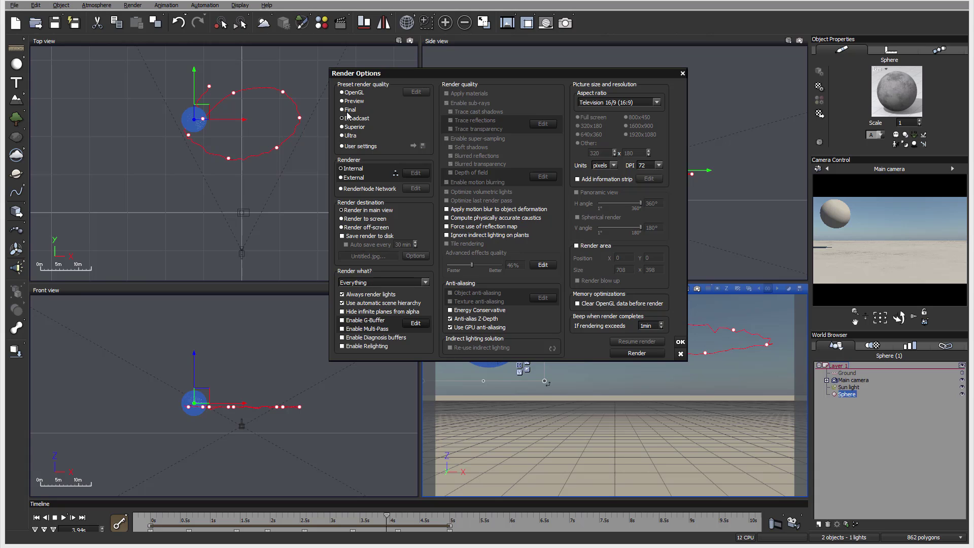
{"action": "left_click", "coordinate": [681, 354]}
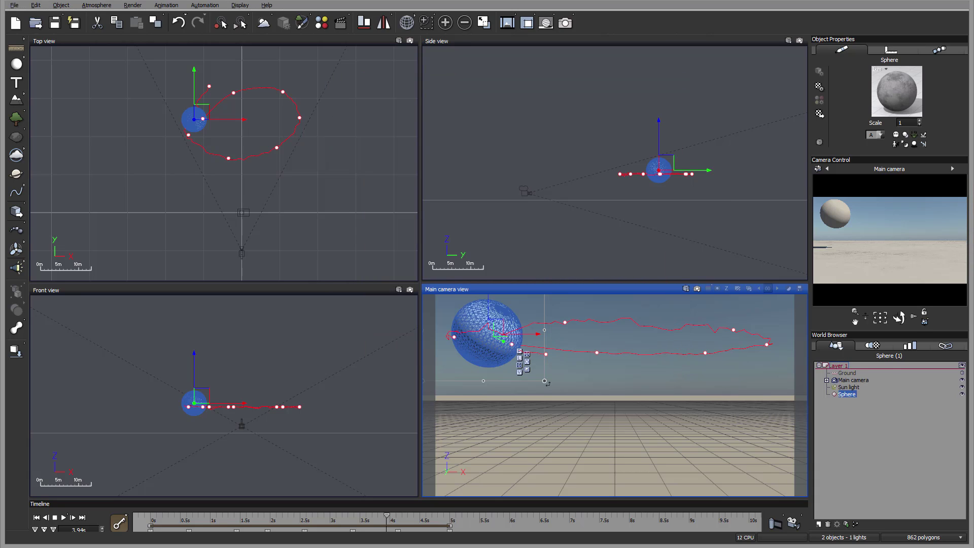